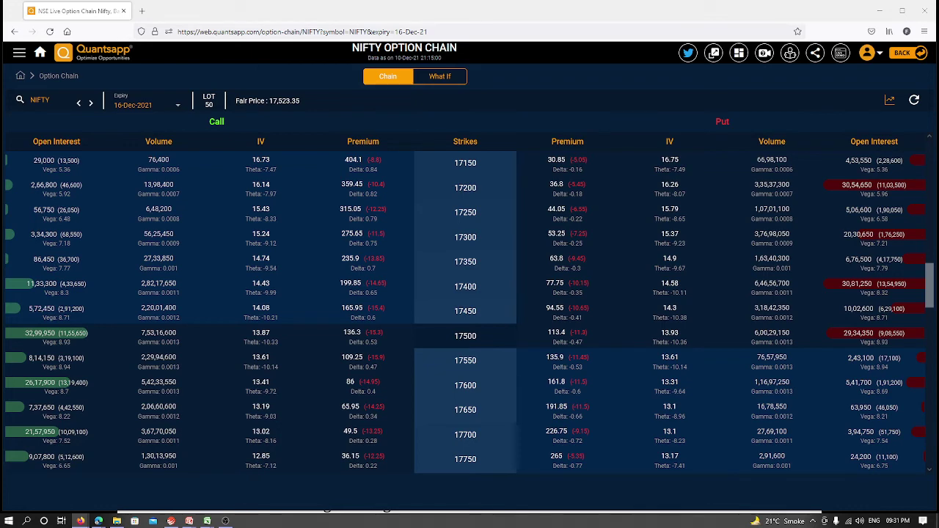
Step: Switch to Google Sheets and open the 00 NIFTY50 spreadsheet
key(alt+Tab)
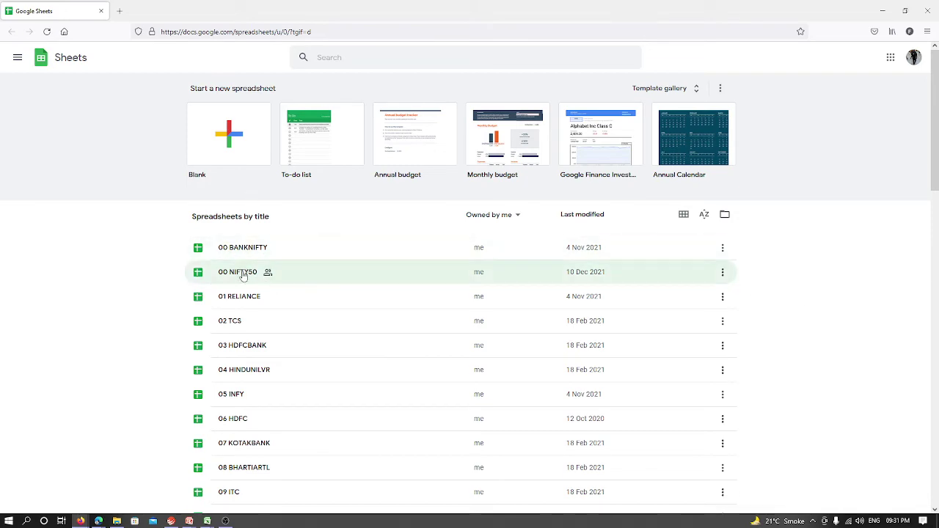
click(244, 274)
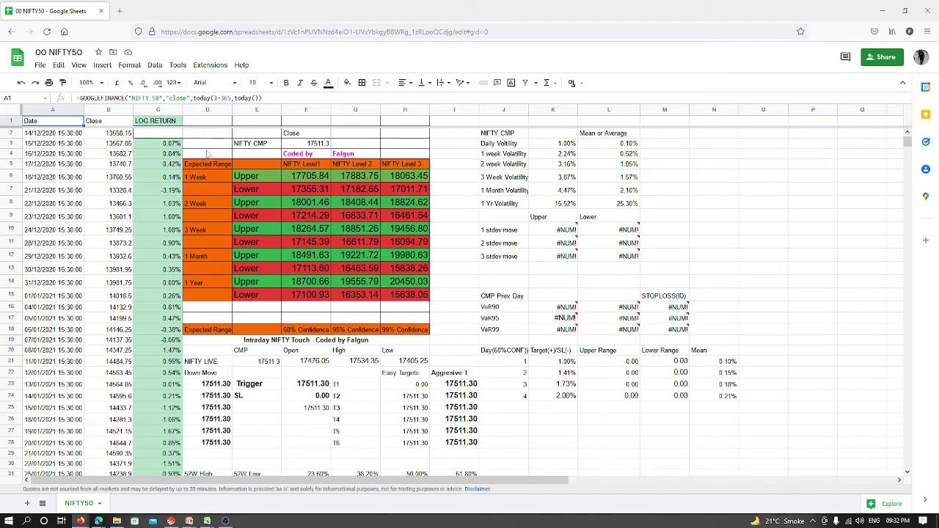
Step: Inspect the formulas behind the 1 Week upper and lower values under NIFTY Level 1 in F6 and F7
click(304, 188)
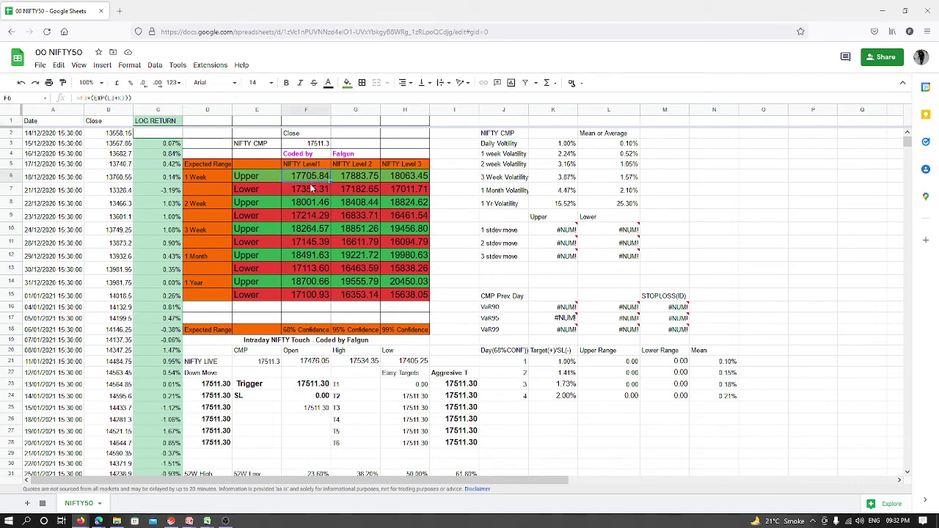
click(314, 177)
click(308, 189)
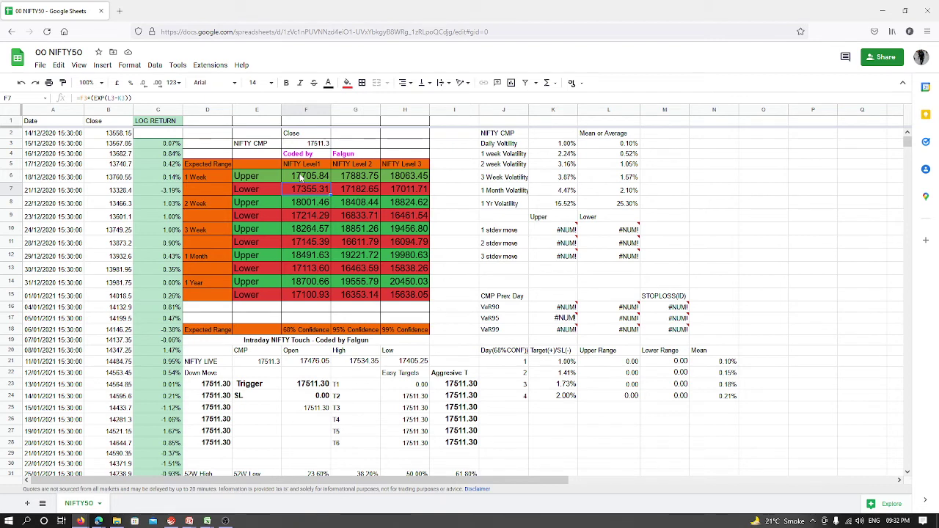
click(300, 179)
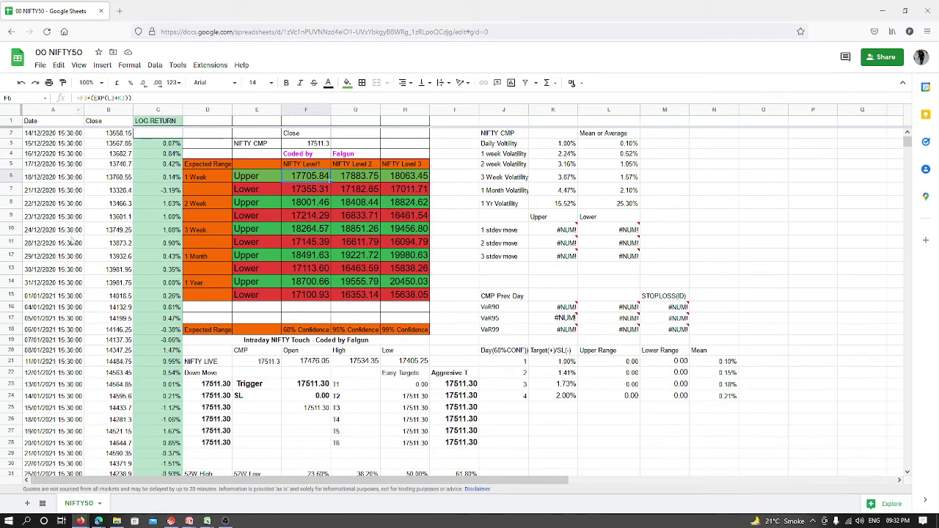
scroll(72, 300, down, 6)
scroll(72, 297, up, 6)
Step: Review the 68%, 95% and 99% confidence labels in row 18 and the 1 Week upper and lower NIFTY Level 2 formulas
click(290, 330)
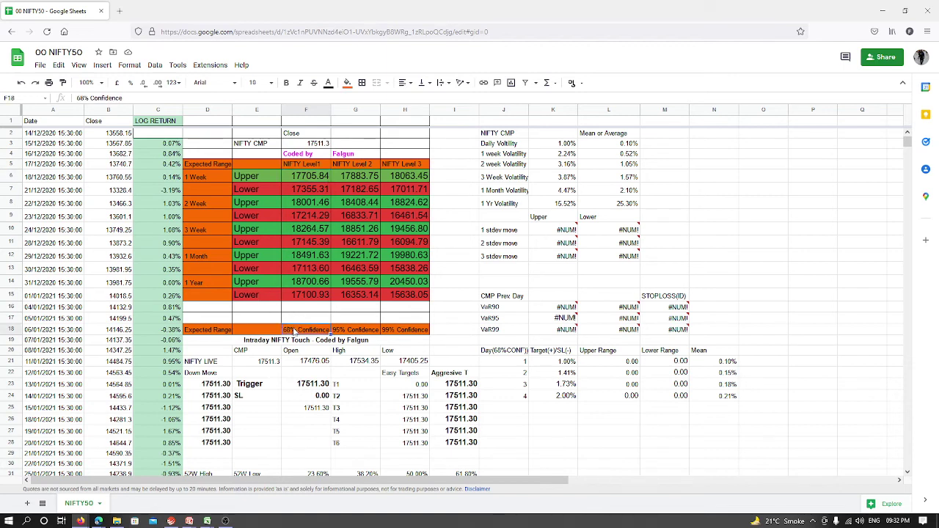
click(363, 330)
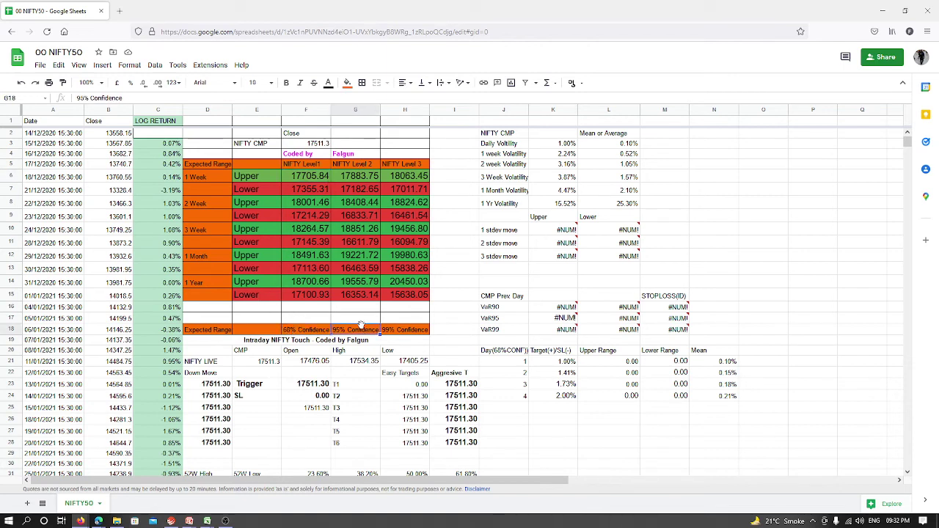
click(402, 332)
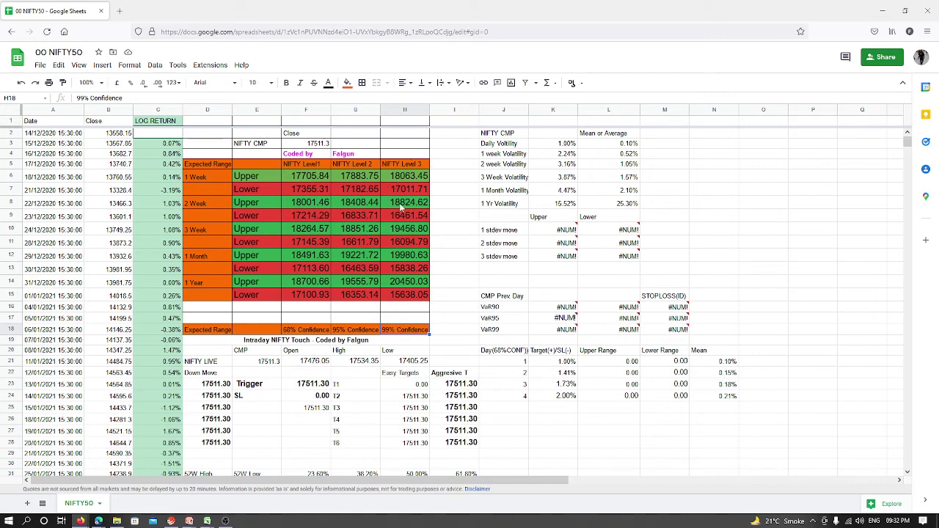
click(358, 189)
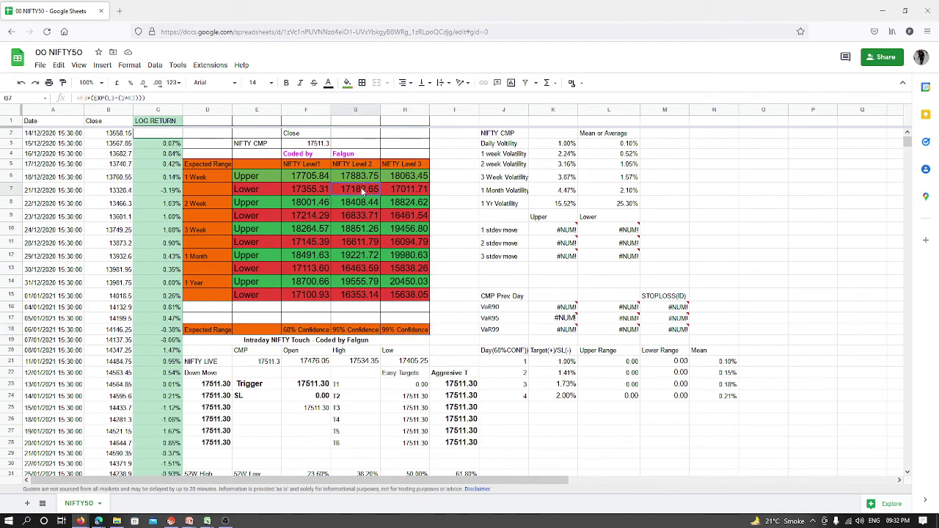
click(364, 179)
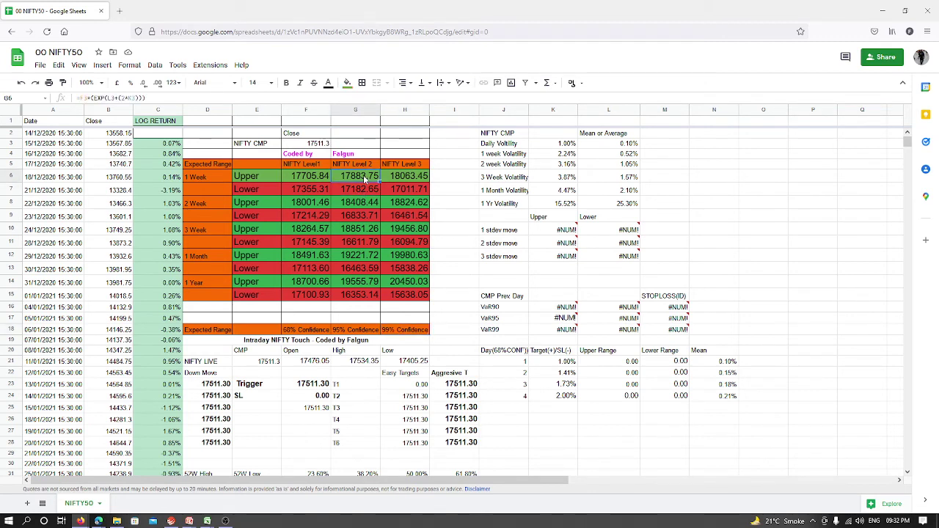
Step: Inspect the daily, 1 week and 2 week volatility labels and their formulas in K3 to K5
click(509, 144)
click(567, 147)
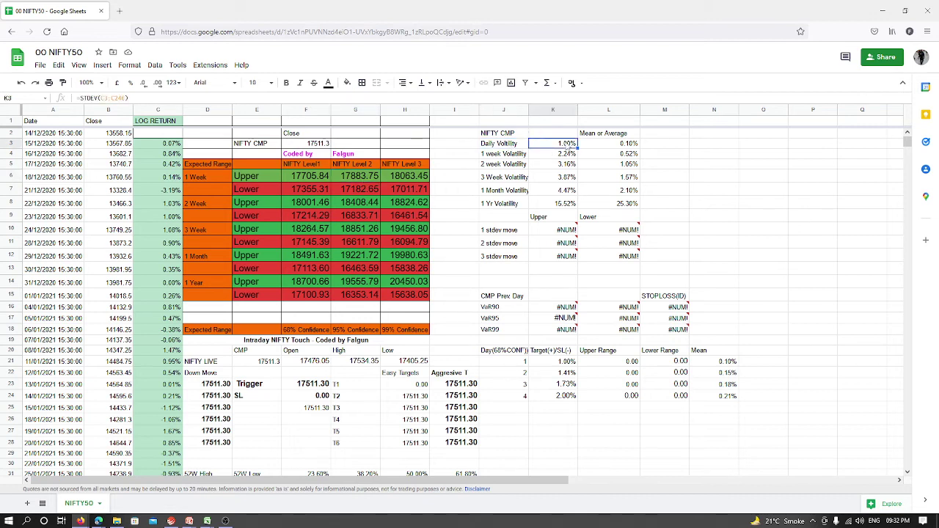
click(498, 156)
click(566, 155)
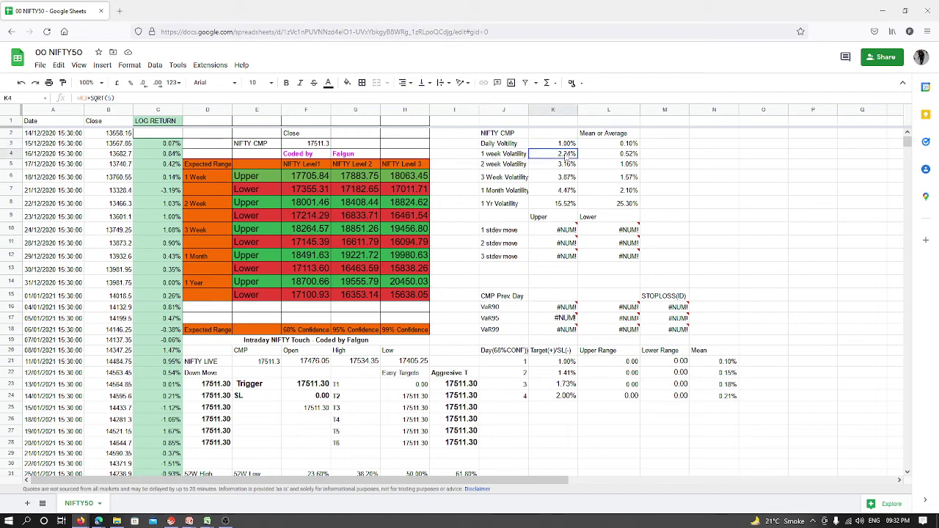
click(505, 168)
click(554, 168)
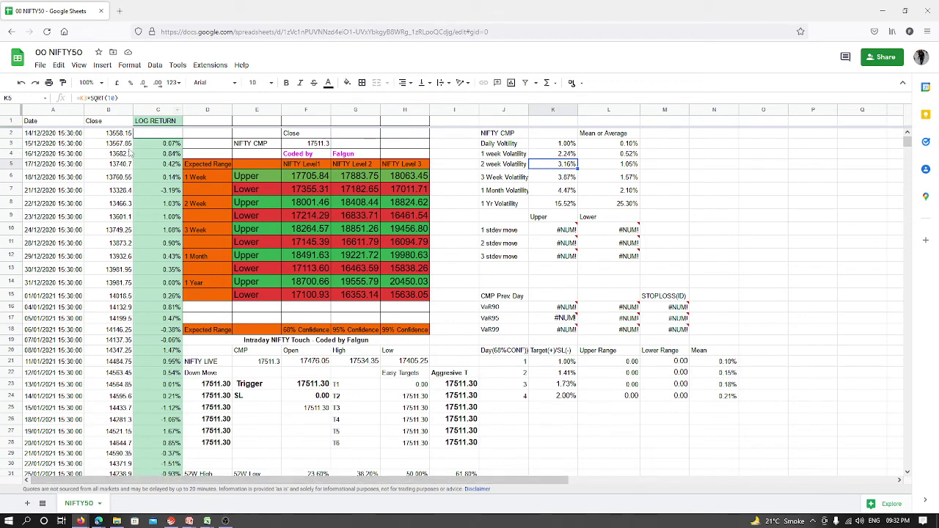
Step: Examine the daily log return formulas in column C row by row, from C3 to C22
click(172, 145)
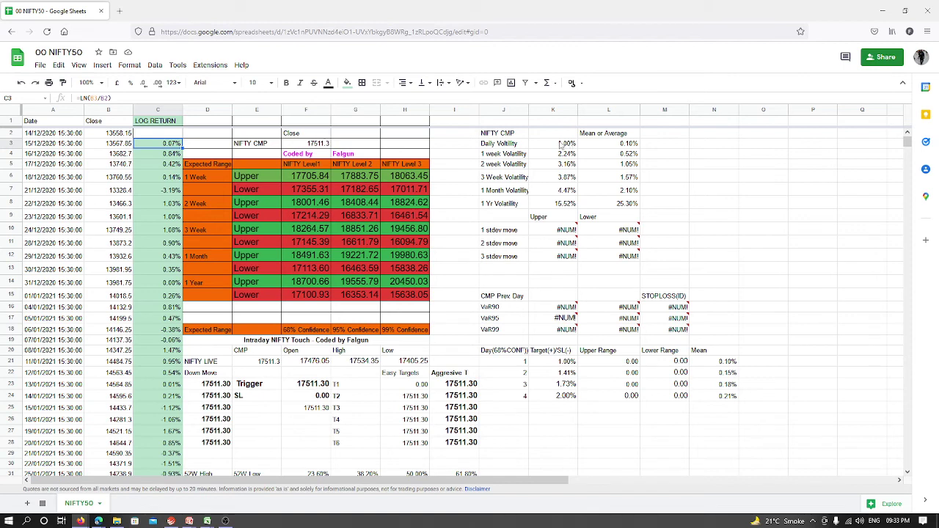
click(165, 155)
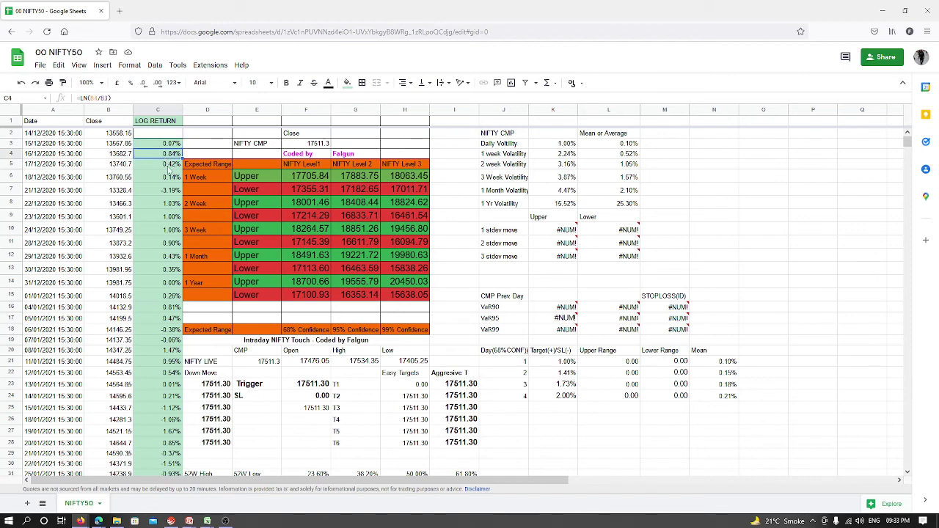
click(169, 166)
click(168, 181)
click(171, 192)
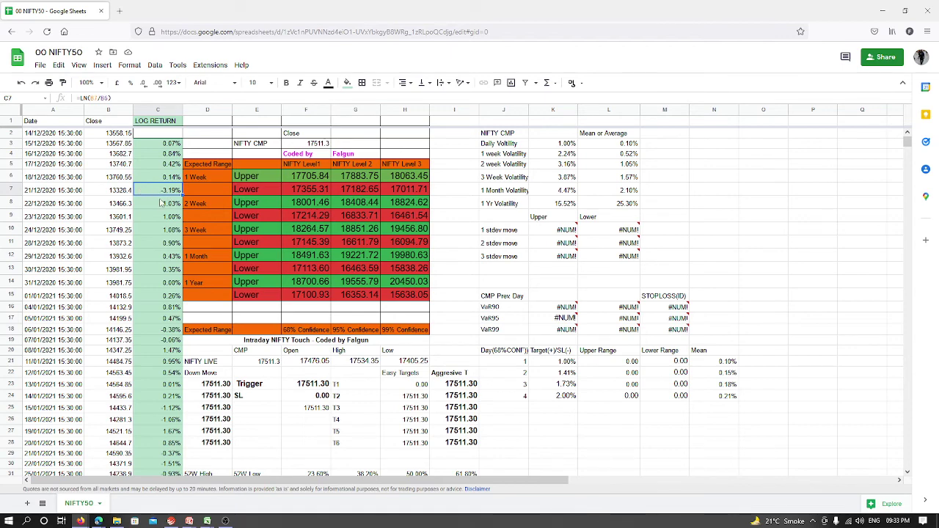
scroll(162, 202, down, 2)
scroll(172, 168, up, 2)
click(169, 203)
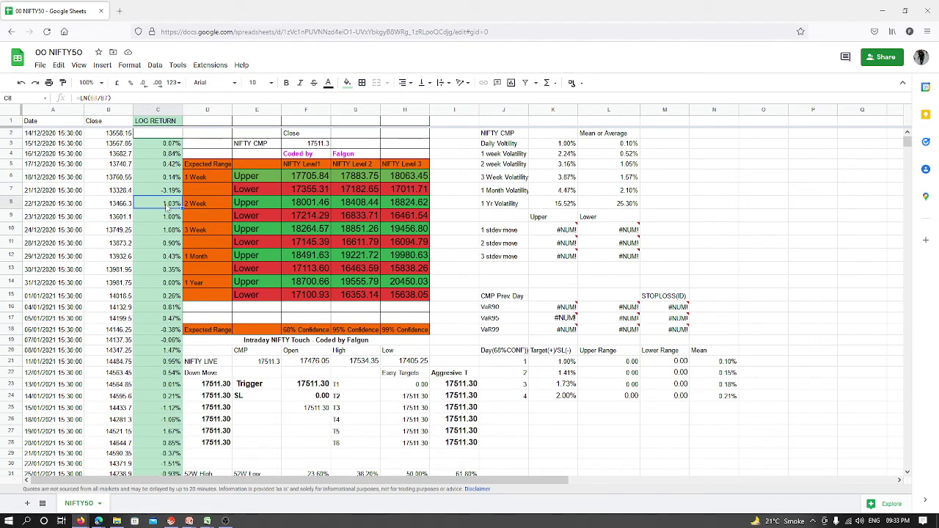
click(169, 216)
click(170, 229)
click(171, 245)
click(172, 258)
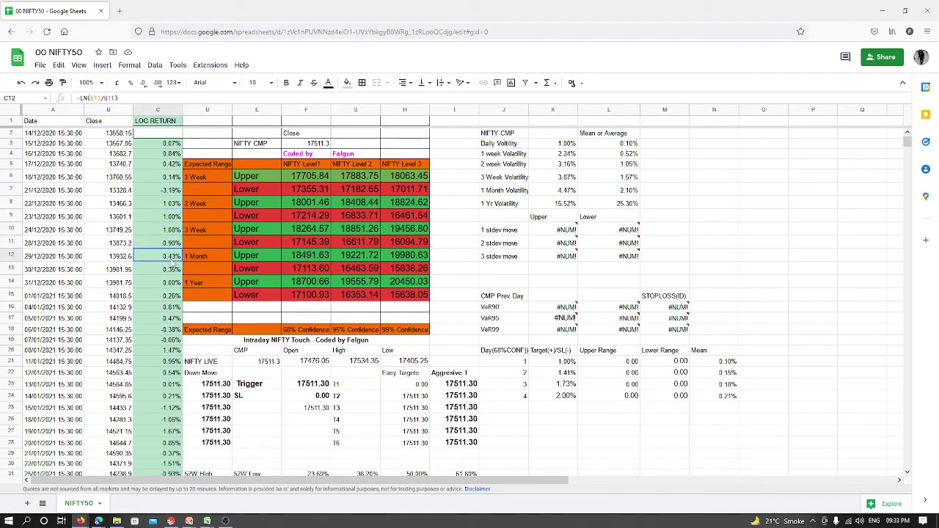
click(169, 272)
click(168, 282)
click(168, 296)
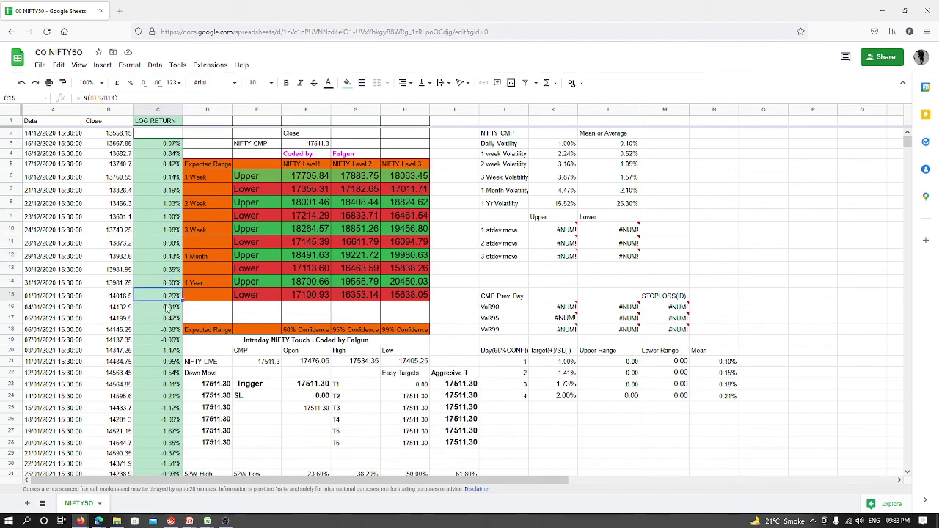
click(168, 306)
click(165, 318)
click(167, 330)
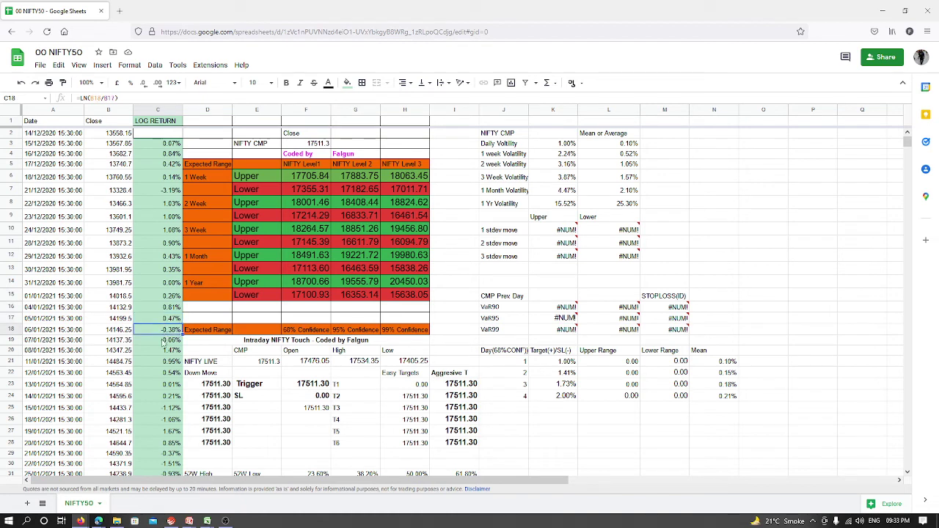
click(158, 342)
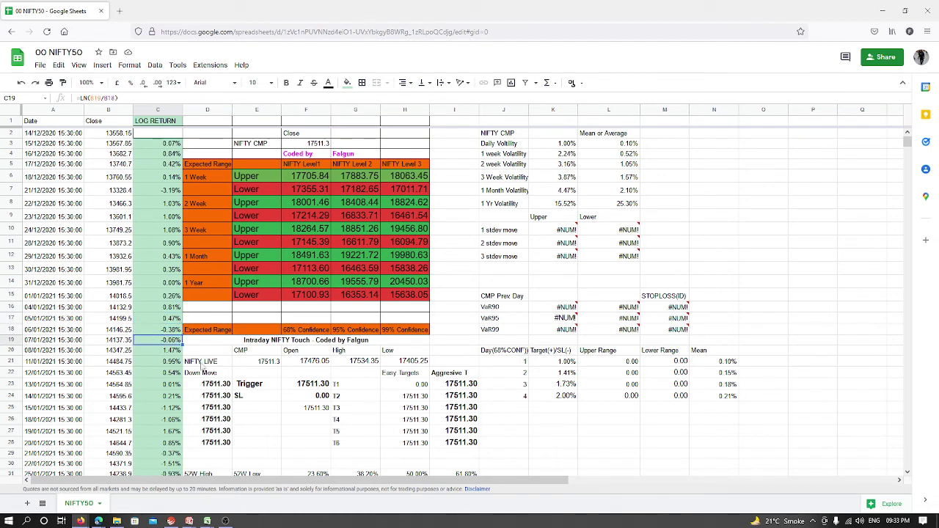
key(Down)
key(Down)
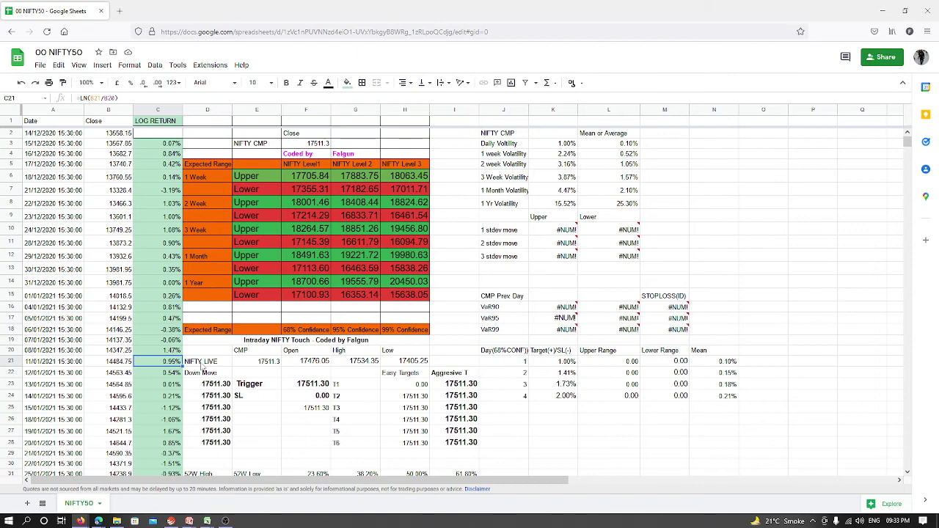
key(Down)
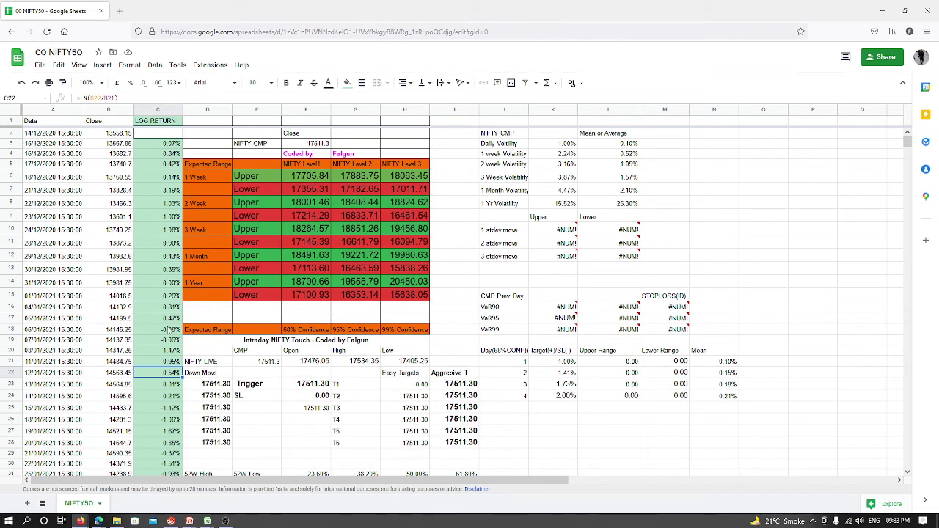
Step: Revisit the log return in C7, and examine further log returns from C18 to C31
click(169, 193)
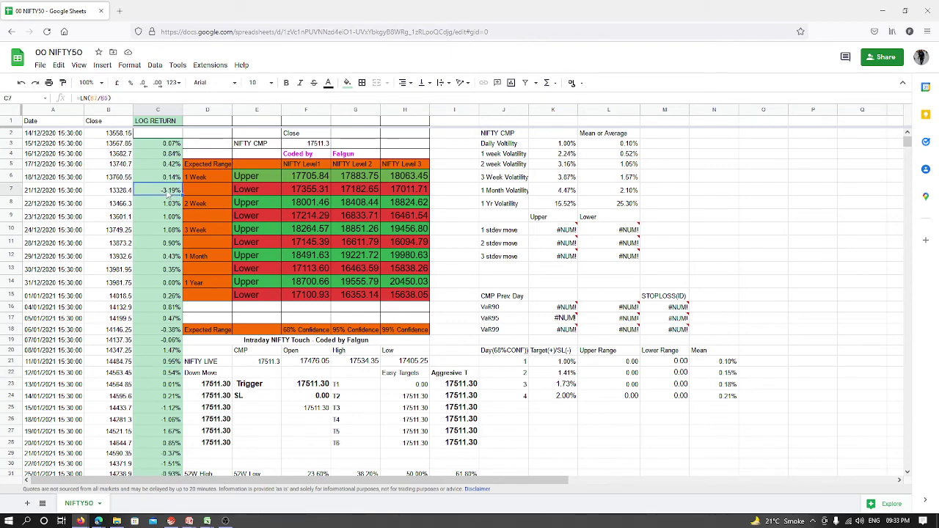
click(173, 330)
scroll(173, 332, down, 2)
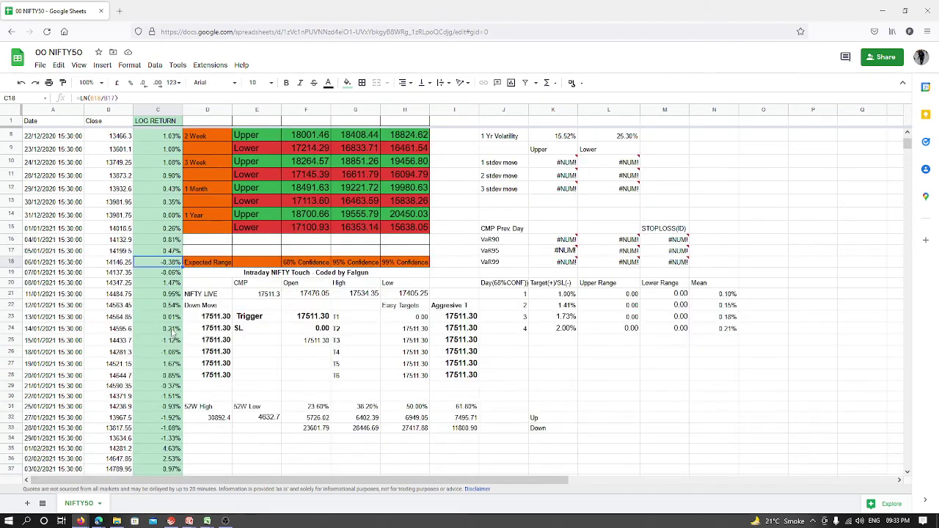
click(172, 278)
click(179, 295)
click(177, 306)
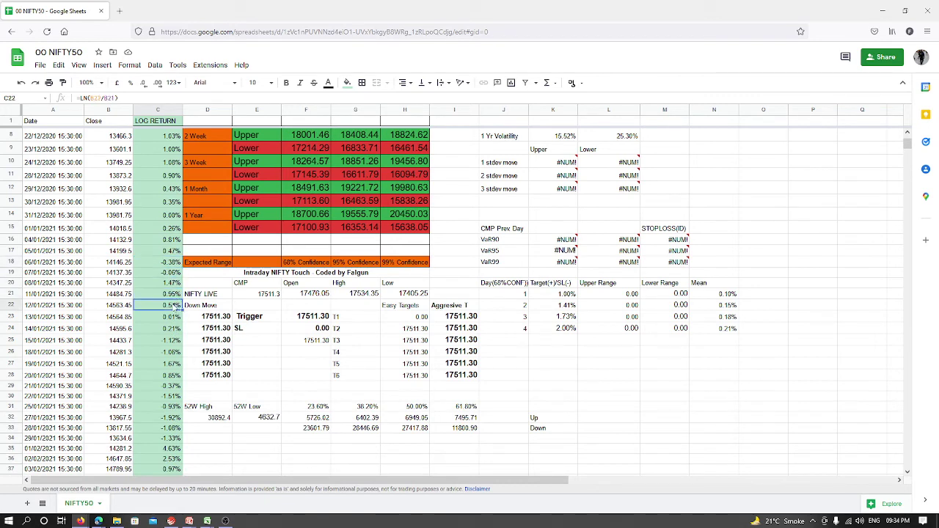
click(175, 316)
click(173, 327)
click(171, 339)
click(170, 352)
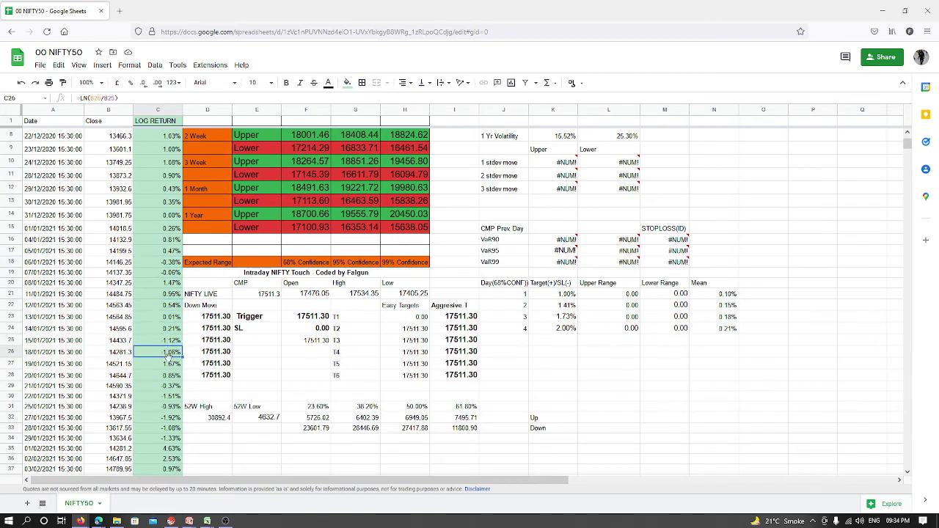
click(171, 364)
click(167, 376)
click(168, 386)
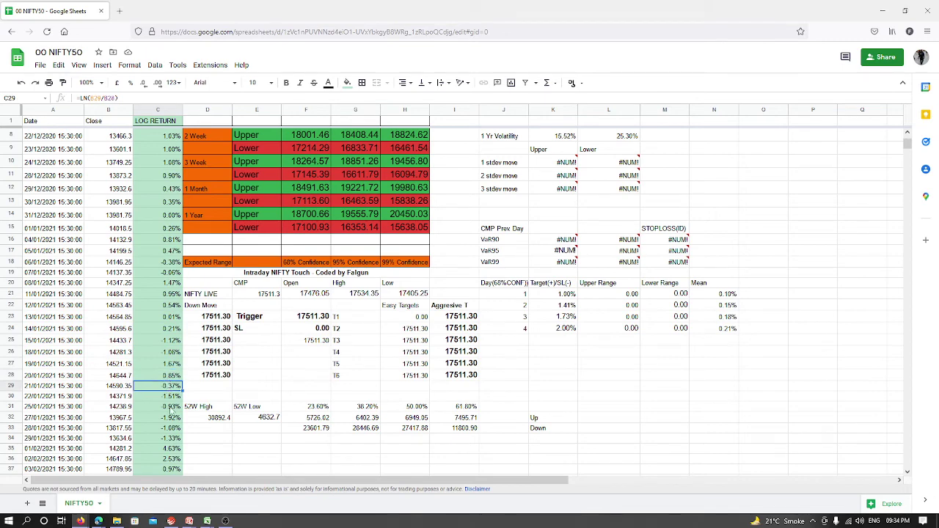
click(168, 397)
click(168, 407)
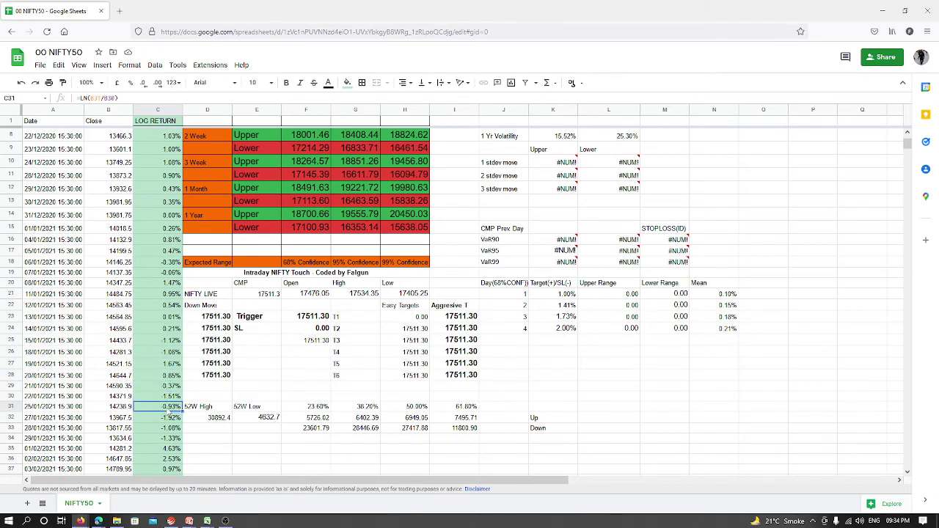
Step: Recheck the daily, 1 week and 2 week volatility formulas and the NIFTY CMP heading in J2
scroll(170, 412, up, 2)
click(556, 146)
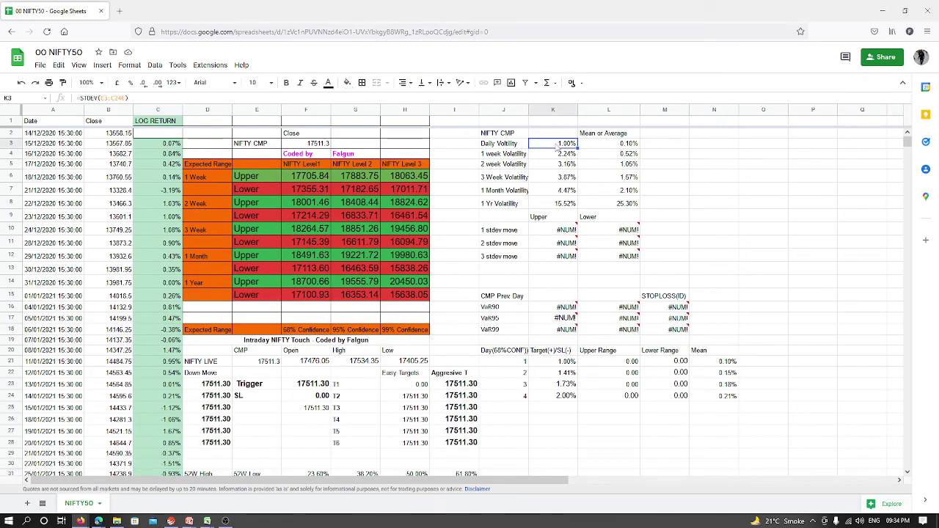
click(558, 154)
click(555, 165)
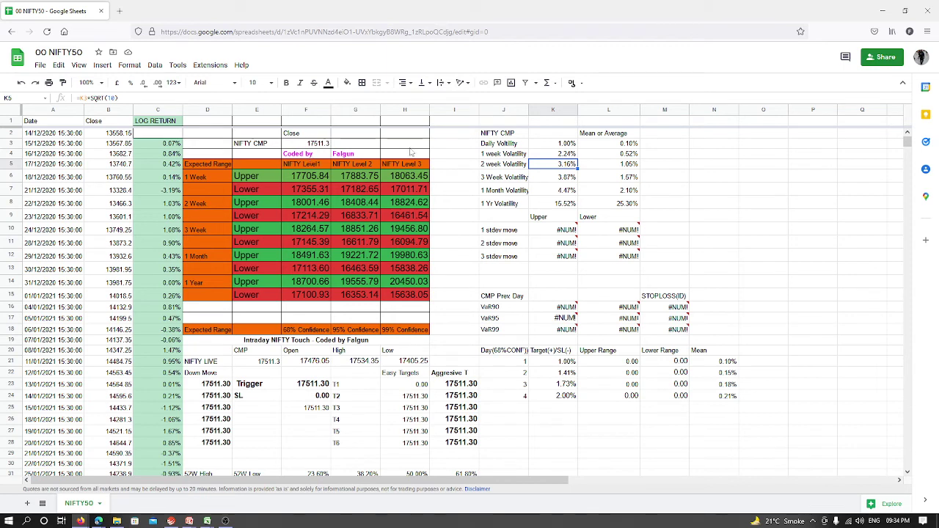
click(493, 136)
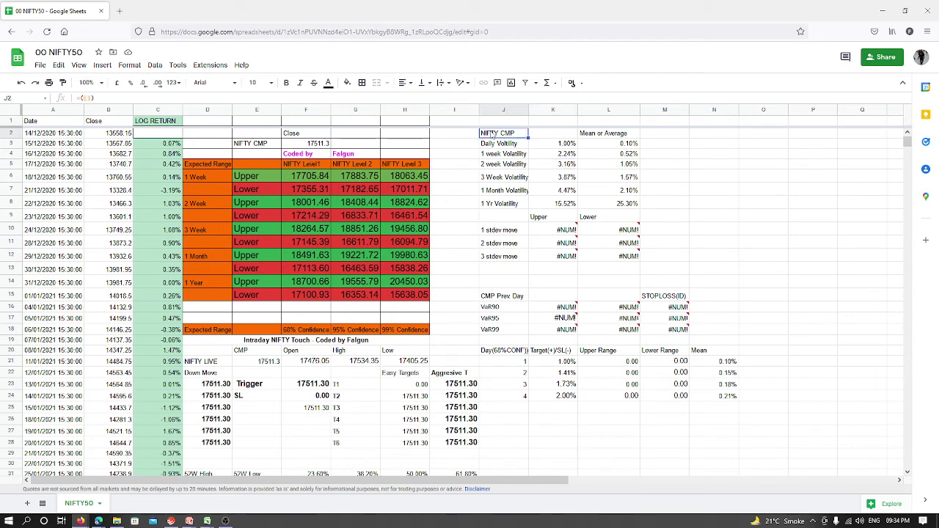
Step: Check the 1 Year upper NIFTY Level 1 formula in F14 against its 68% Confidence label
click(212, 283)
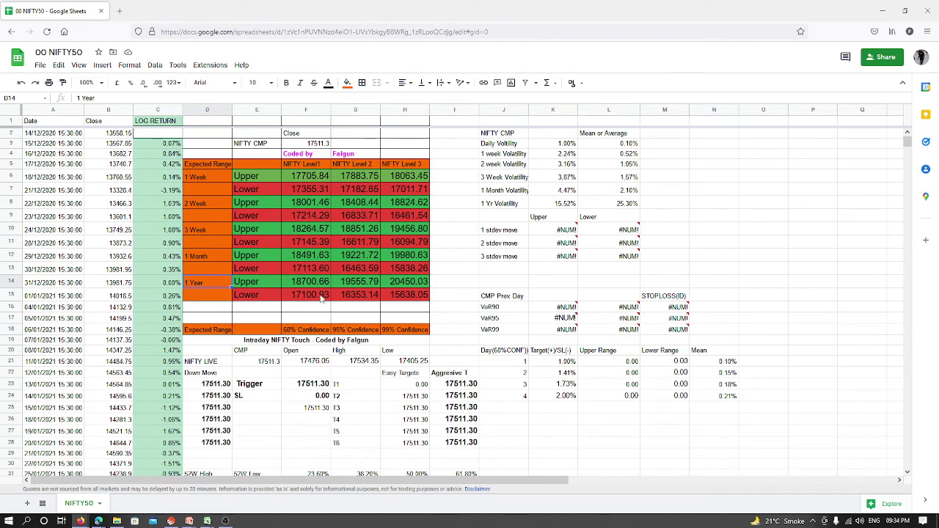
click(299, 282)
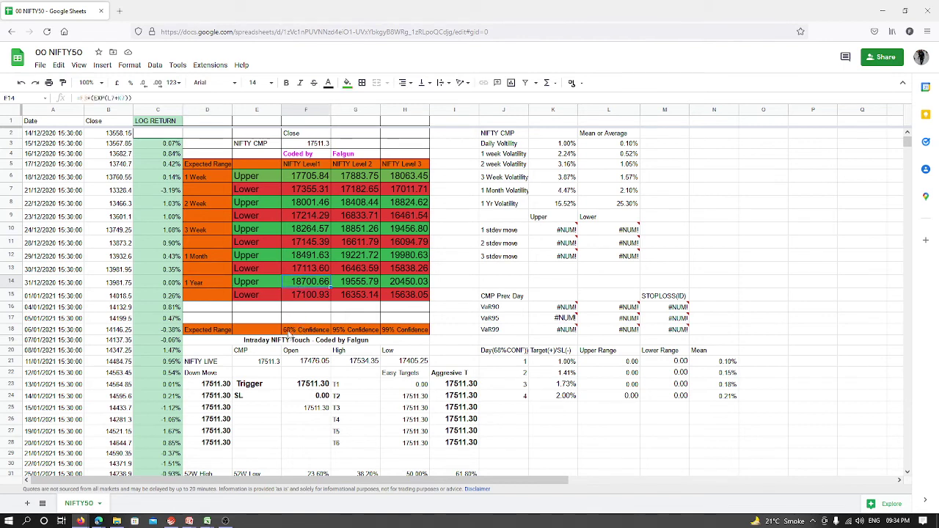
click(291, 331)
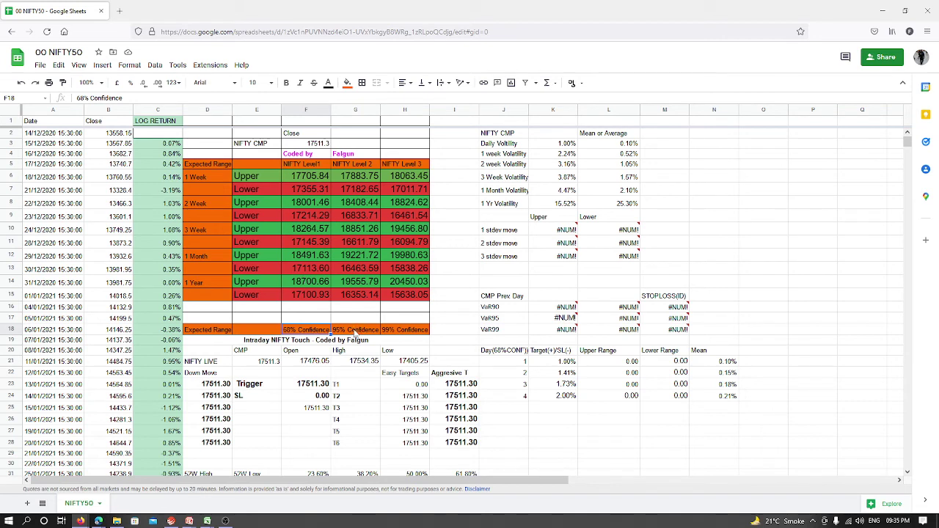
Step: Check the 95% and 99% Confidence labels in row 18 and the daily volatility formula in K3
click(355, 331)
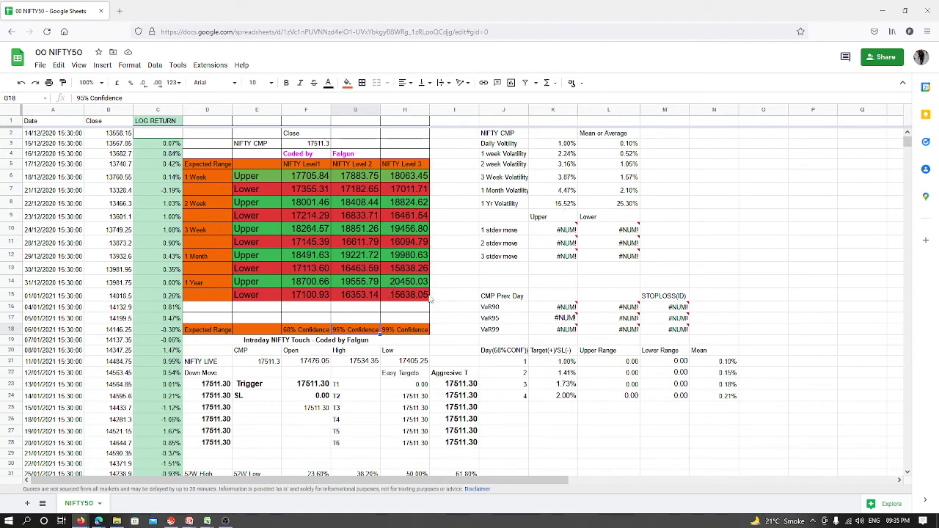
click(404, 332)
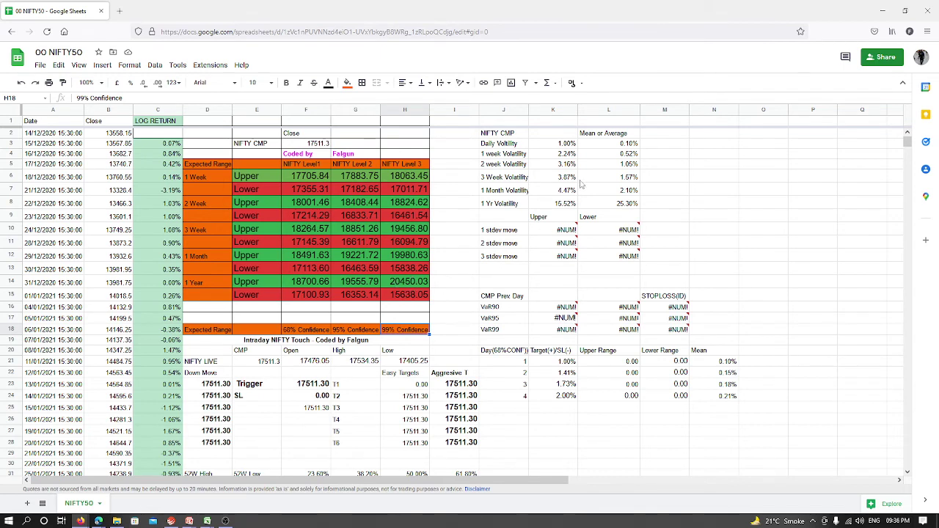
click(566, 148)
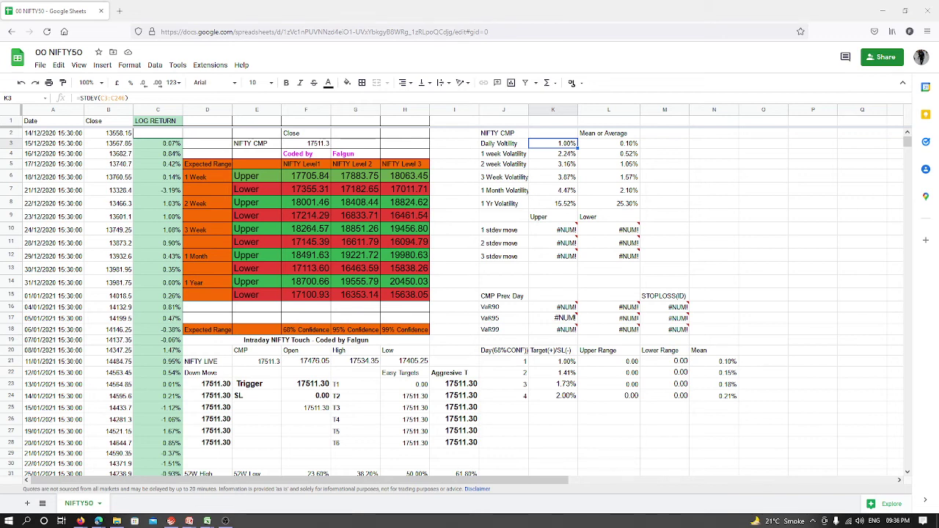
Step: Open the Calculator and add 150 to 15000 as an example of a 1% daily move
key(XF86Calculator)
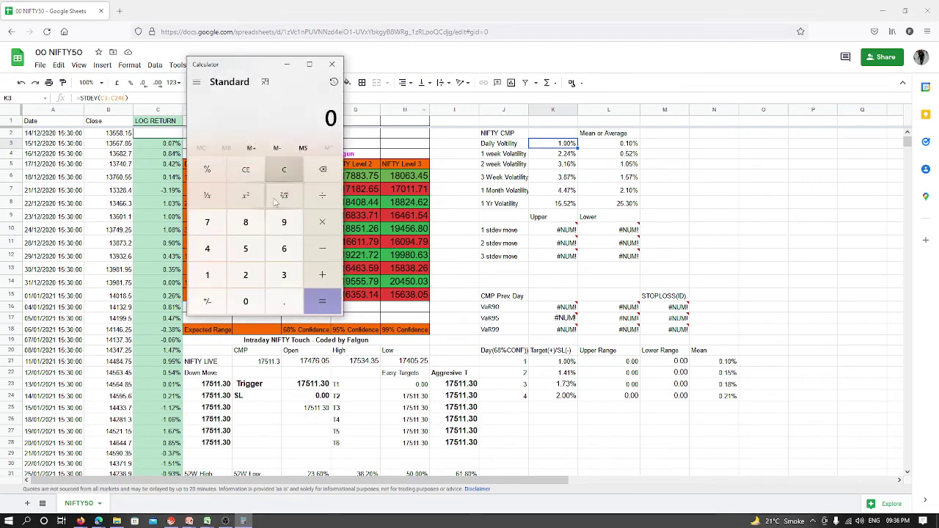
click(205, 275)
click(246, 248)
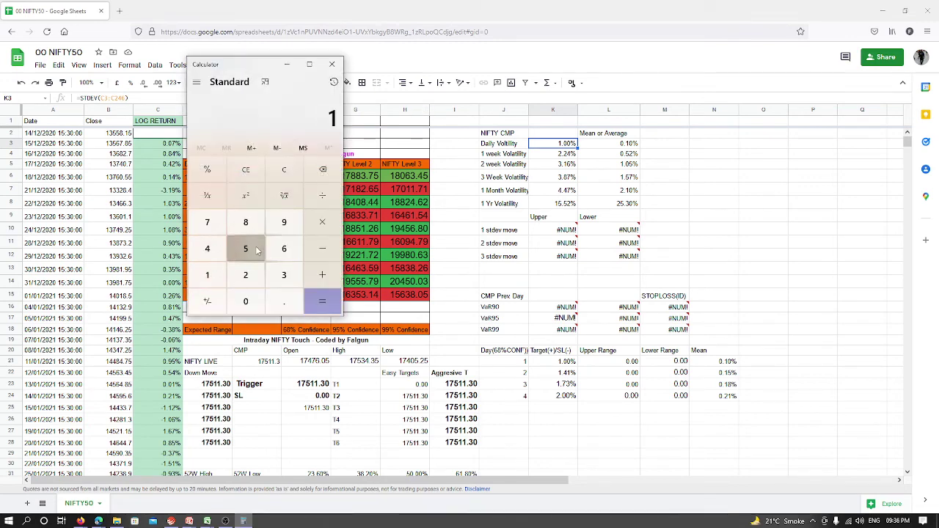
click(246, 300)
click(245, 301)
click(246, 300)
click(322, 274)
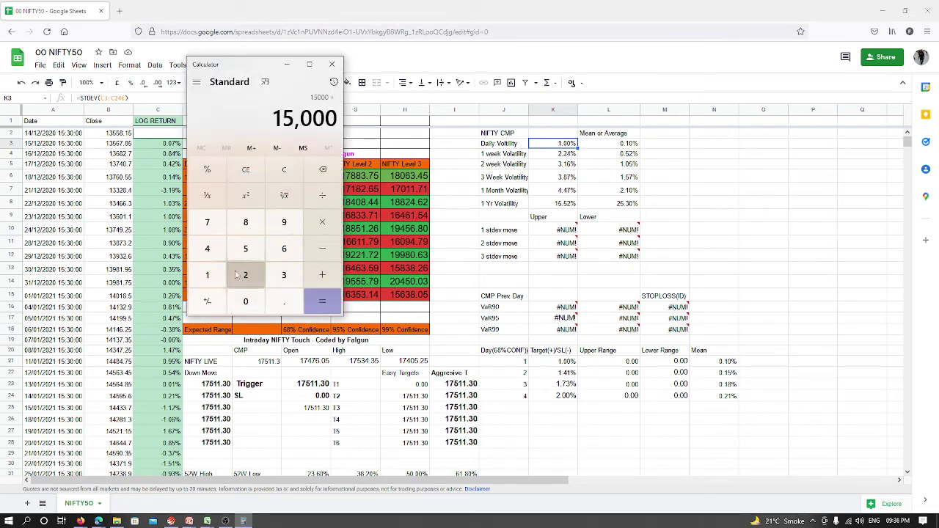
click(198, 276)
click(245, 248)
click(246, 301)
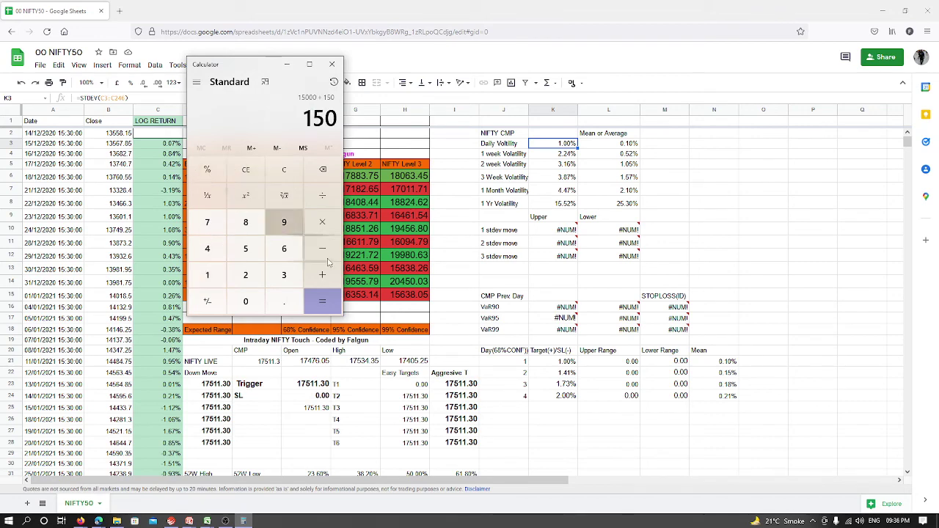
click(322, 297)
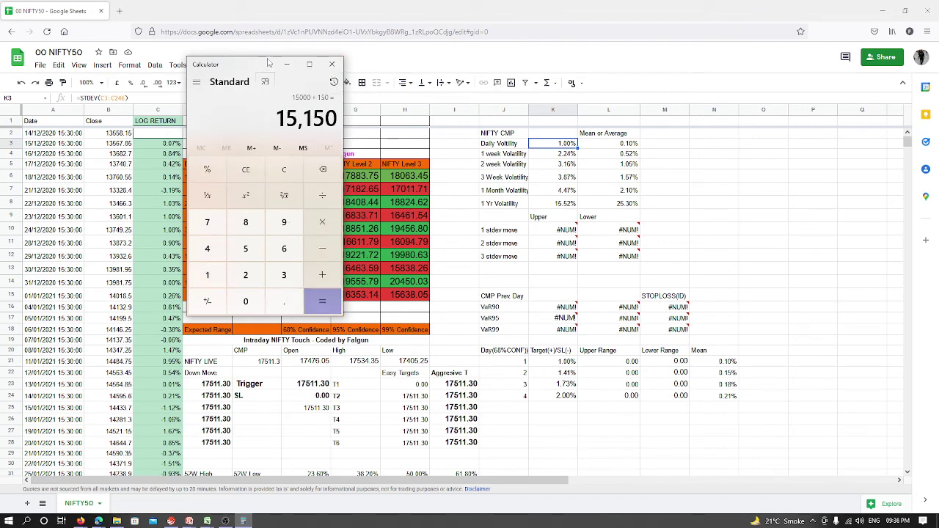
Step: Move the Calculator clear of the expected range table, highlight its result, and close it
drag(266, 64, 706, 121)
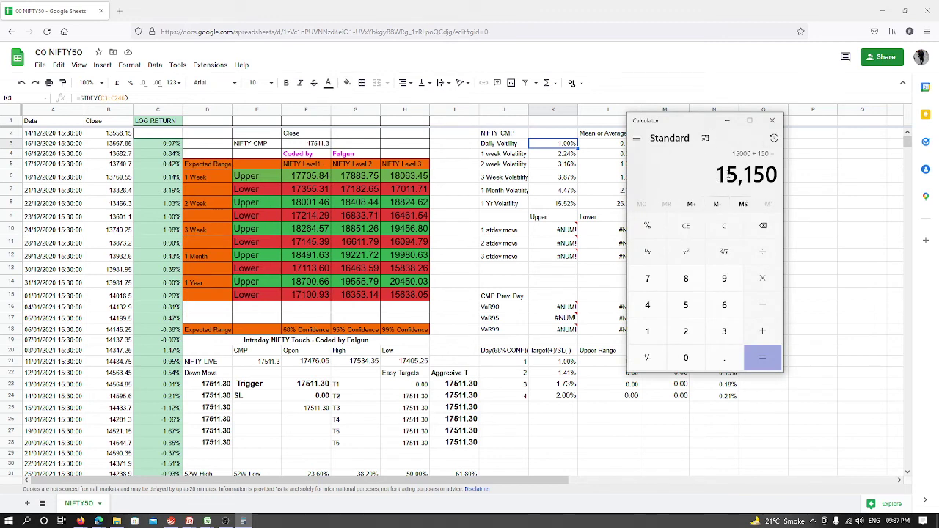
drag(717, 175, 784, 174)
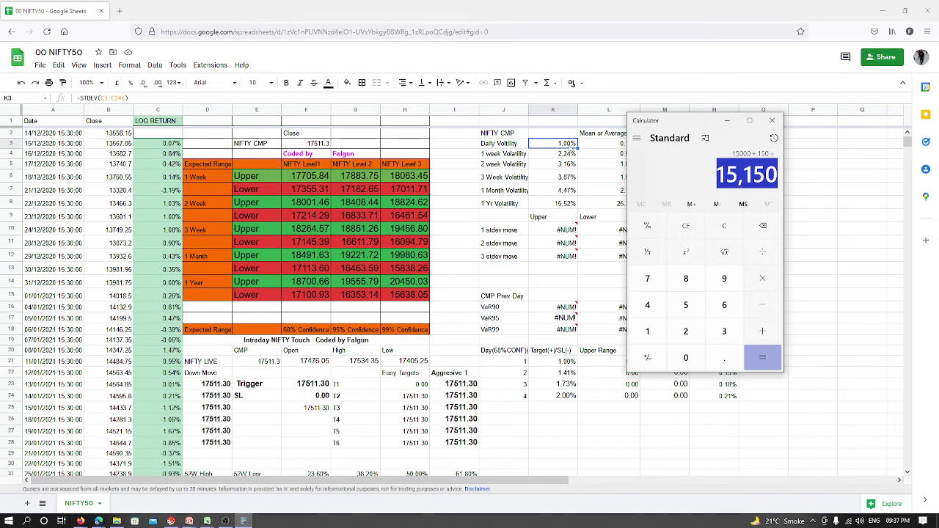
click(771, 122)
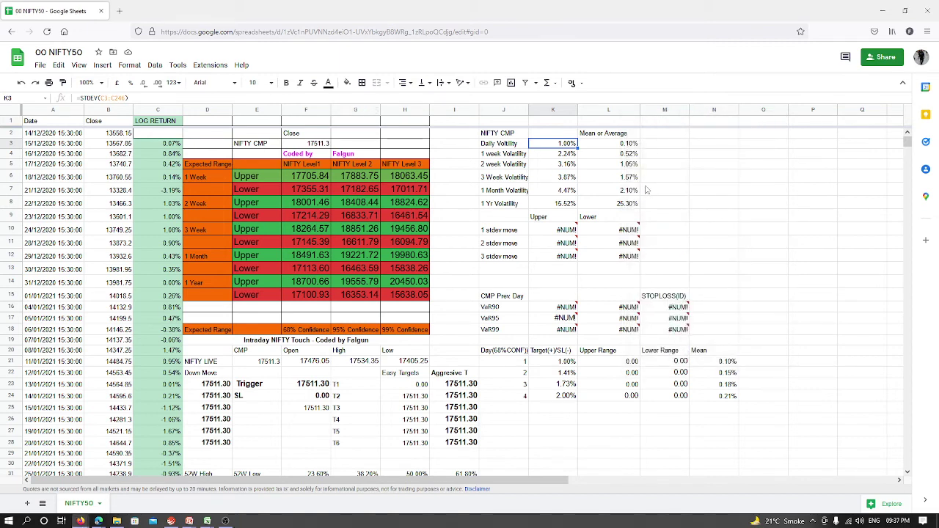
Step: Leave the spreadsheet and switch to the Session 1.1 Option Greeks presentation in PowerPoint, showing slide 52, "3. Theta – Extrinsic Value"
click(906, 13)
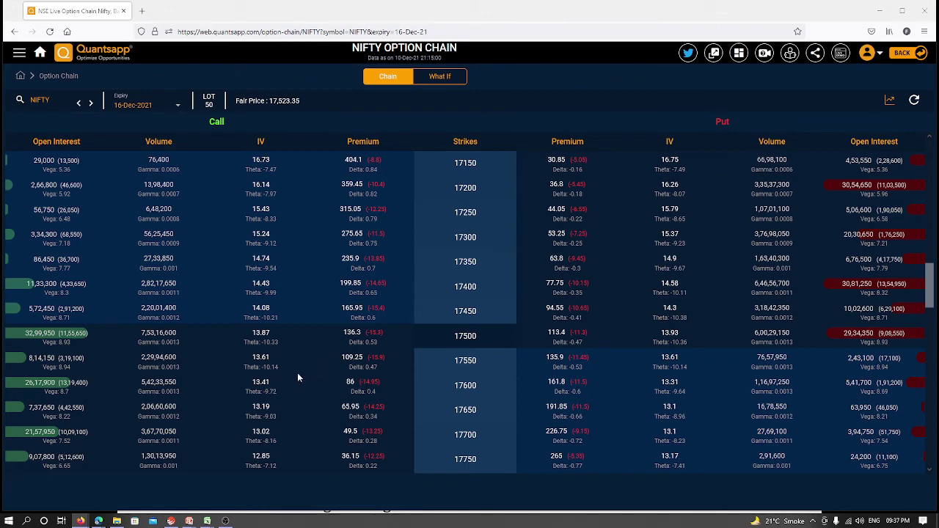
scroll(469, 308, down, 1)
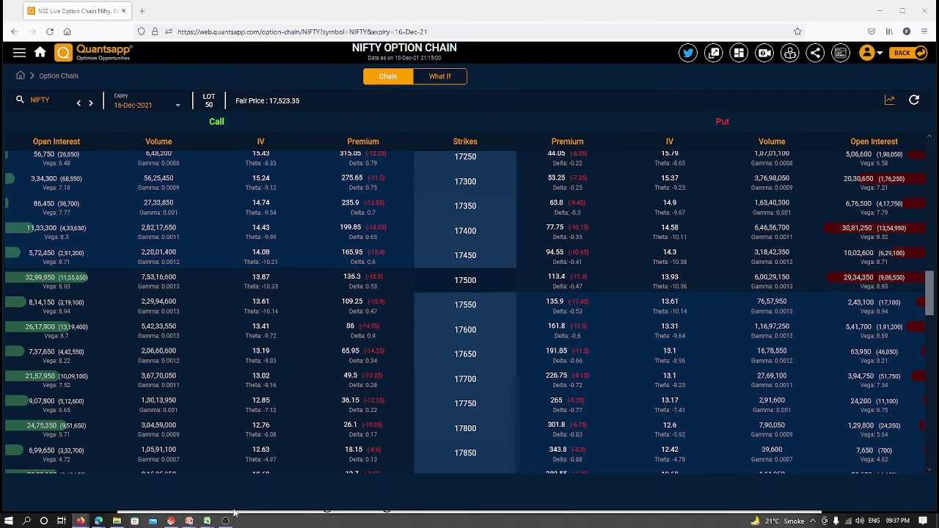
mouse_move(190, 523)
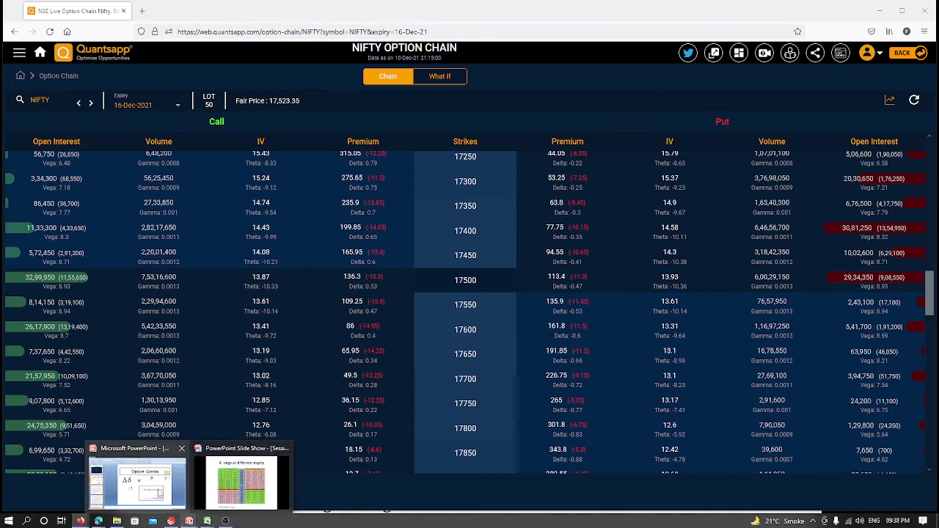
click(121, 458)
scroll(74, 293, down, 4)
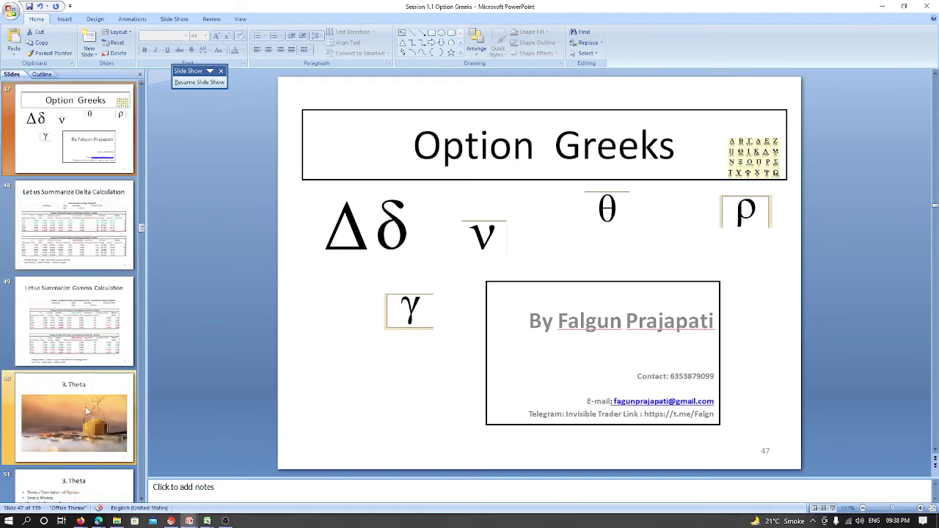
click(74, 281)
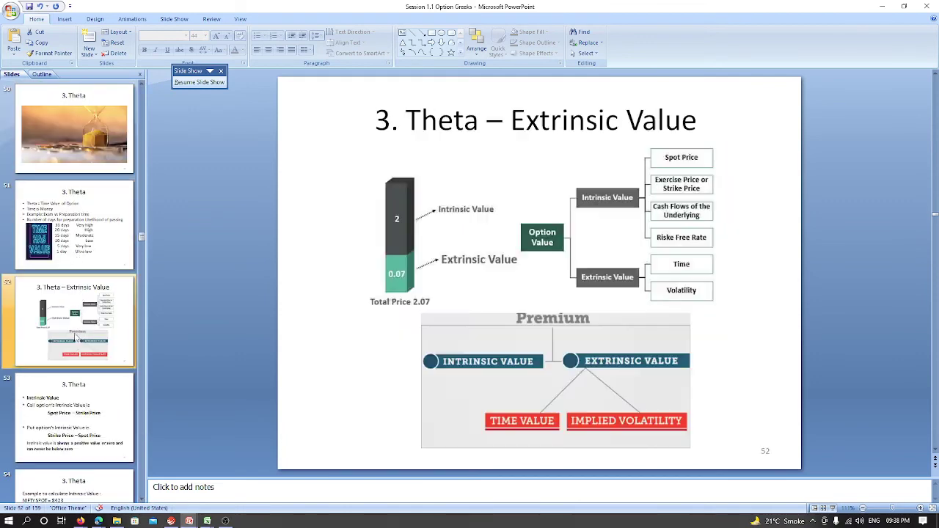